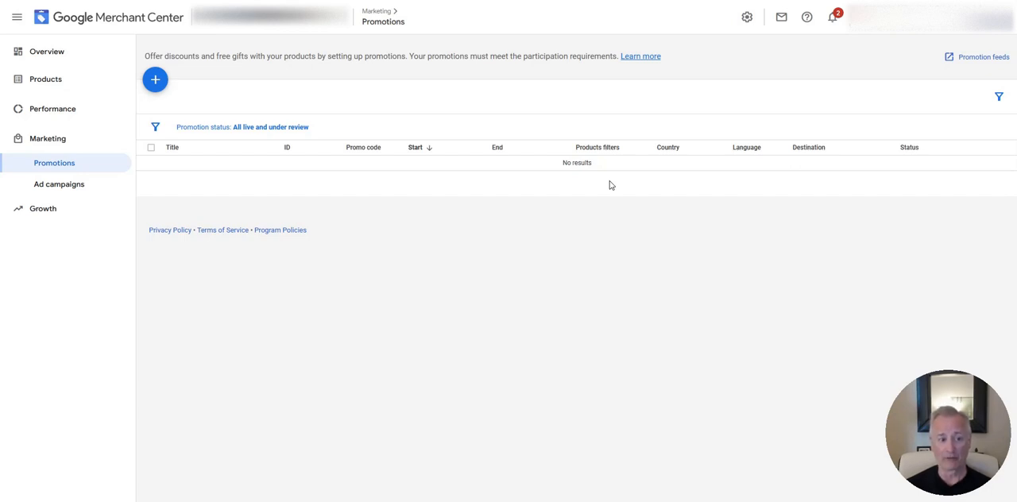
# Look at the Growth section's options, including Manage programs, and return to the Promotions page under Marketing.
pyautogui.click(82, 212)
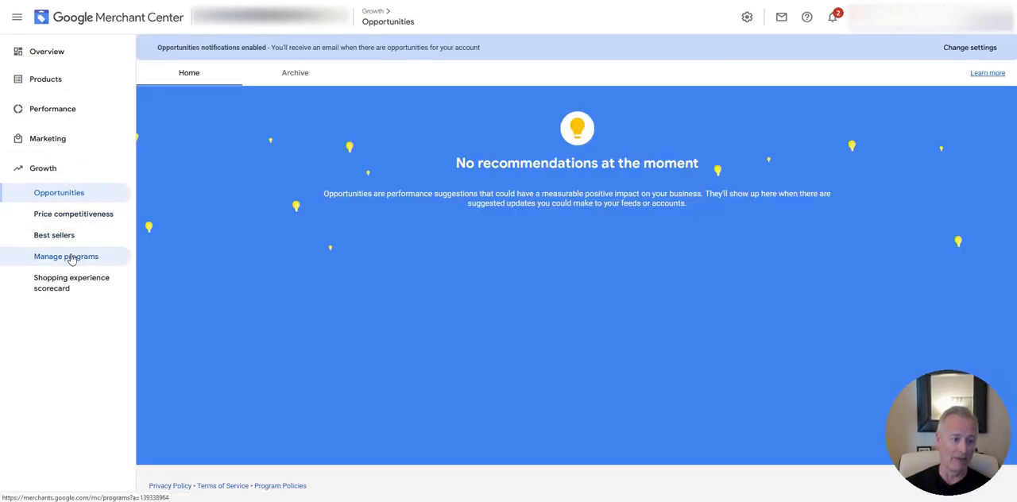
pyautogui.click(70, 148)
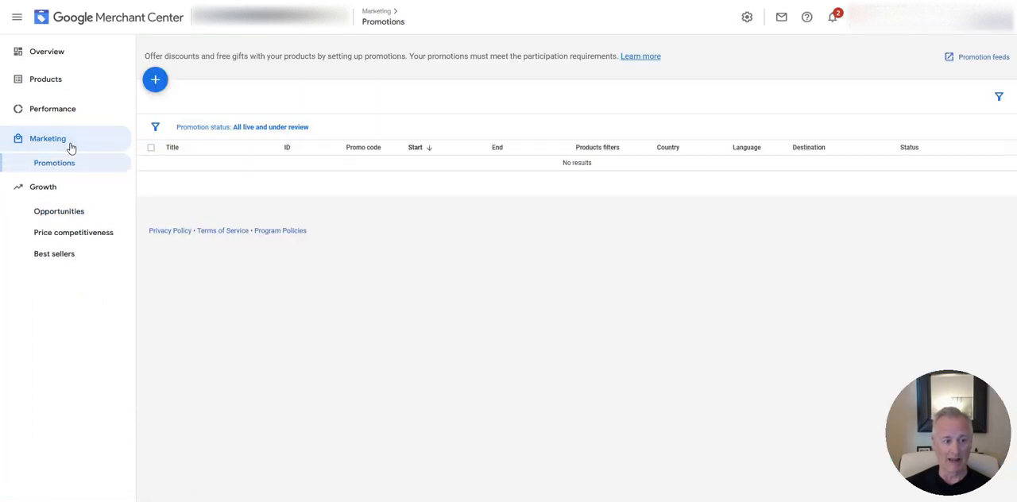
pyautogui.click(66, 165)
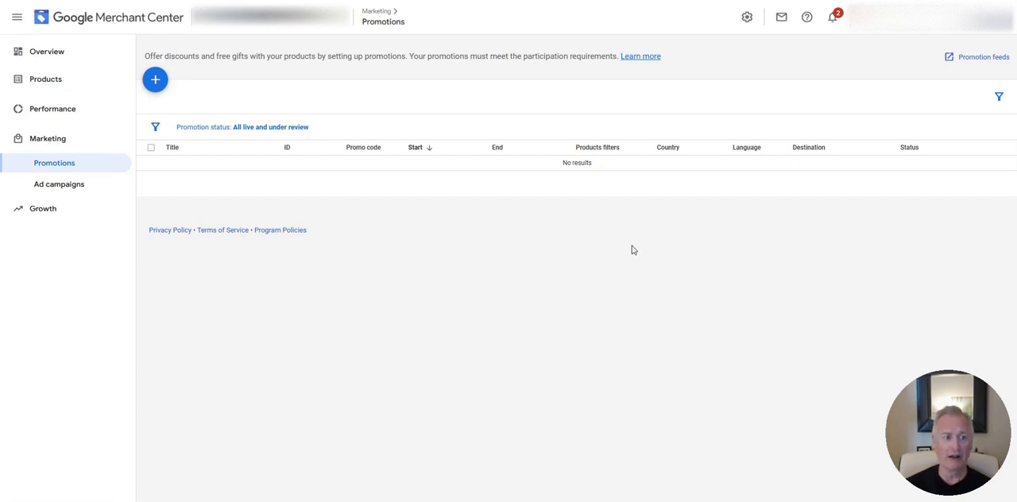
# Start a new promotion with Australia as the country and English as the language.
pyautogui.click(155, 80)
pyautogui.click(402, 125)
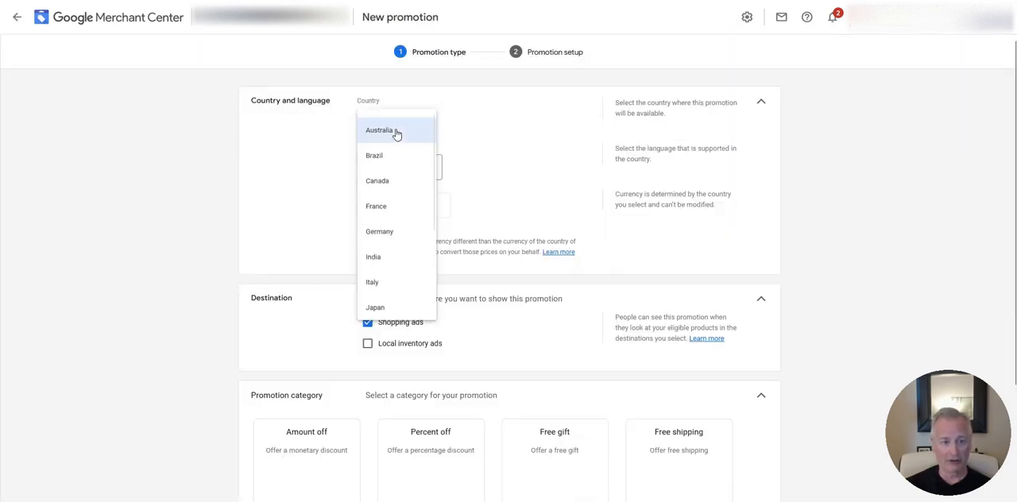
pyautogui.click(397, 132)
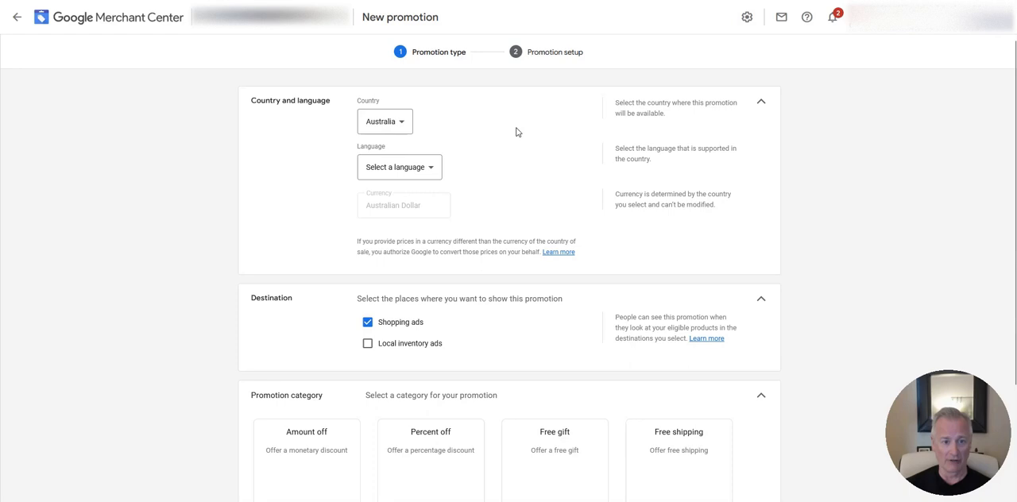
pyautogui.click(416, 167)
pyautogui.click(391, 179)
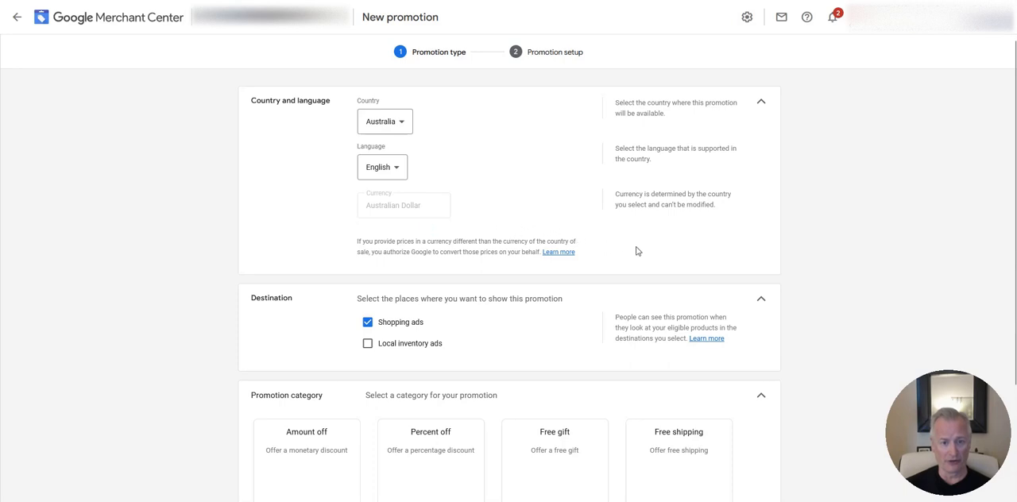
# Choose Percent off as the promotion category and plain Percent off as the promotion type.
pyautogui.scroll(-1, 730, 237)
pyautogui.scroll(-2, 731, 237)
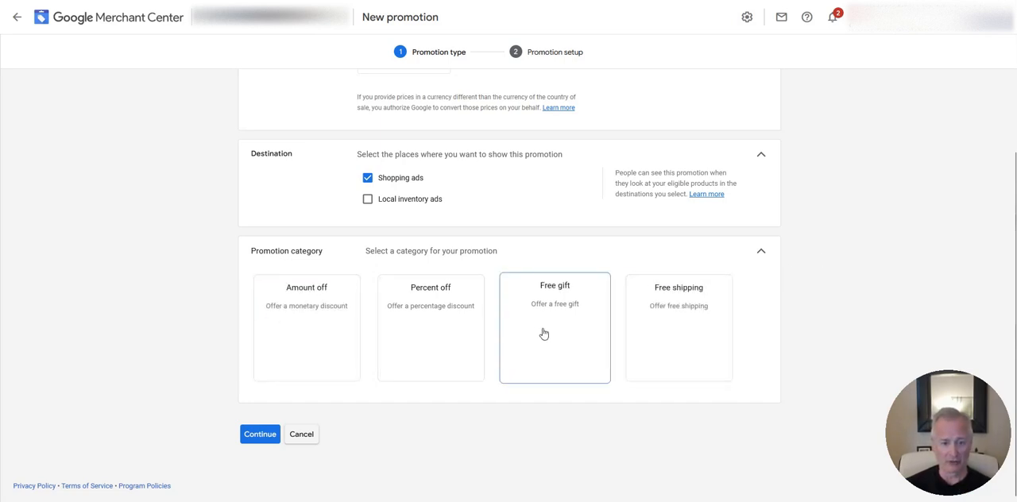
pyautogui.click(425, 340)
pyautogui.scroll(-3, 532, 294)
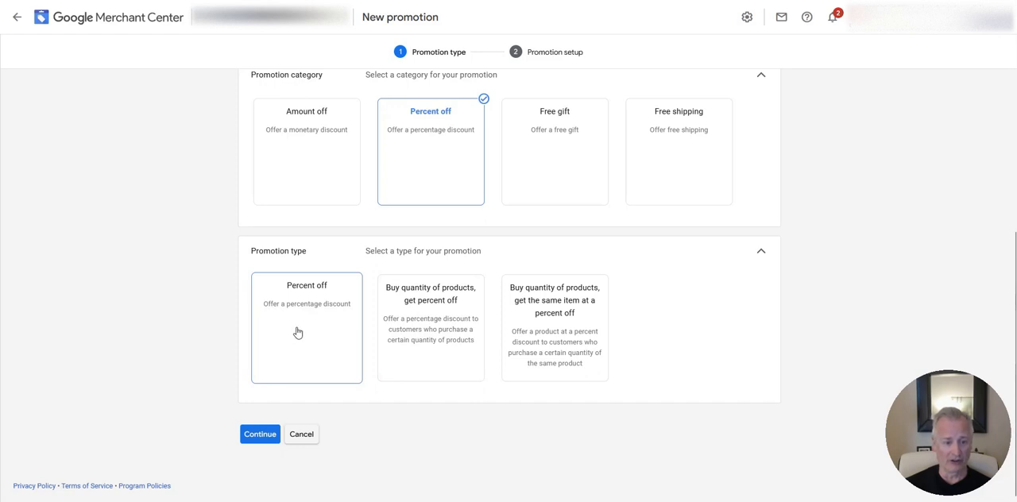
pyautogui.click(443, 310)
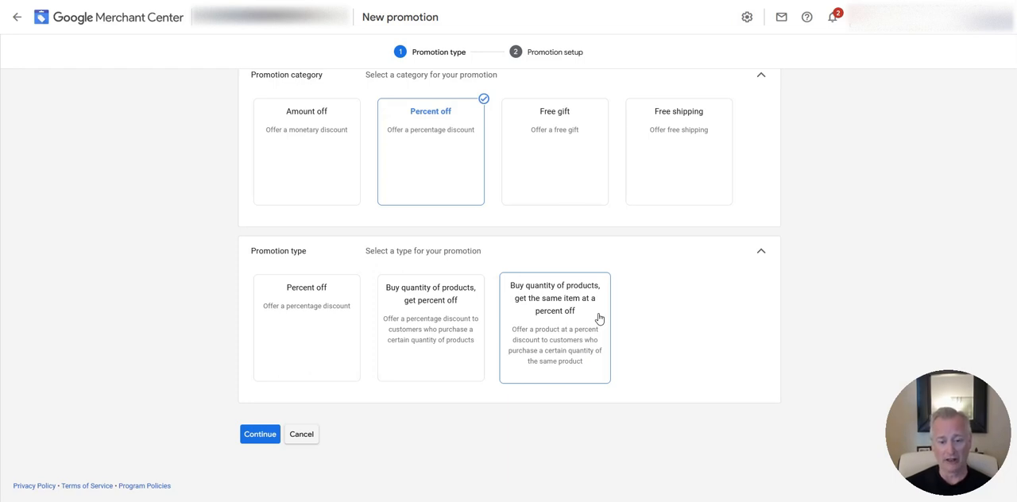
pyautogui.click(290, 332)
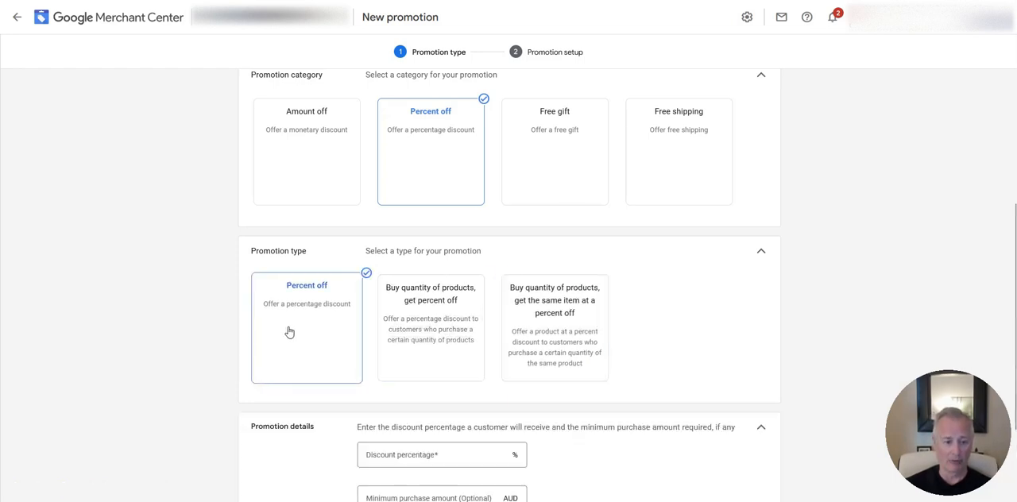
# Set the discount to 25% with a minimum purchase amount of 100 AUD, and continue to the promotion setup.
pyautogui.scroll(-1, 667, 312)
pyautogui.scroll(-1, 668, 312)
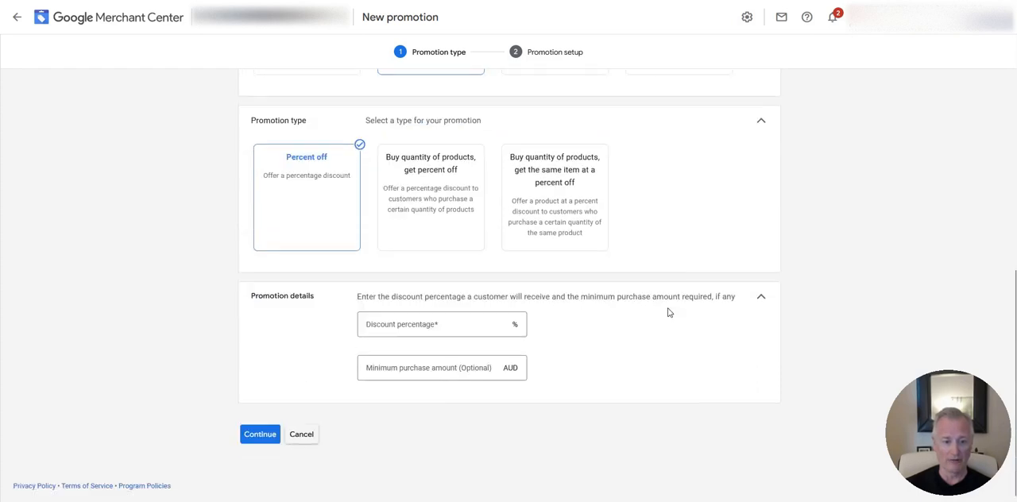
pyautogui.click(434, 322)
pyautogui.write('25')
pyautogui.click(687, 356)
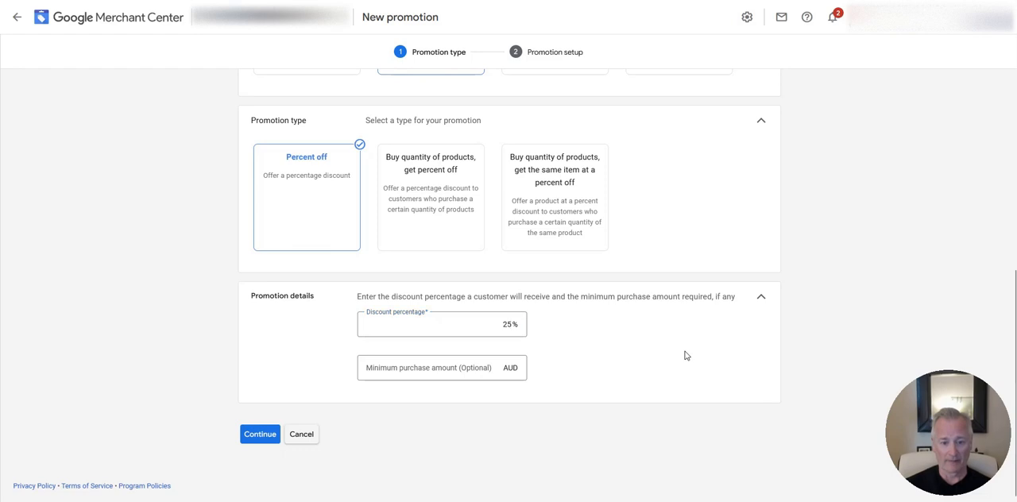
pyautogui.click(481, 368)
pyautogui.write('100')
pyautogui.click(654, 340)
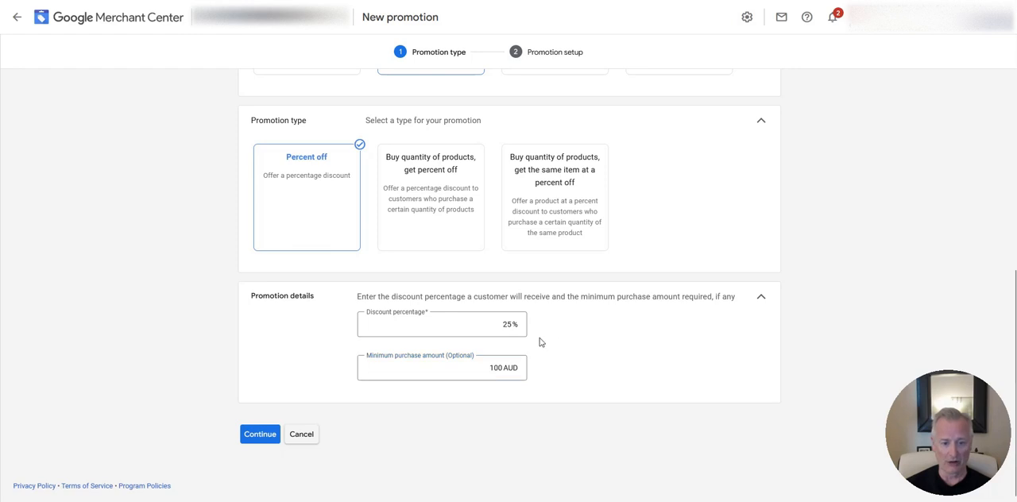
pyautogui.click(258, 436)
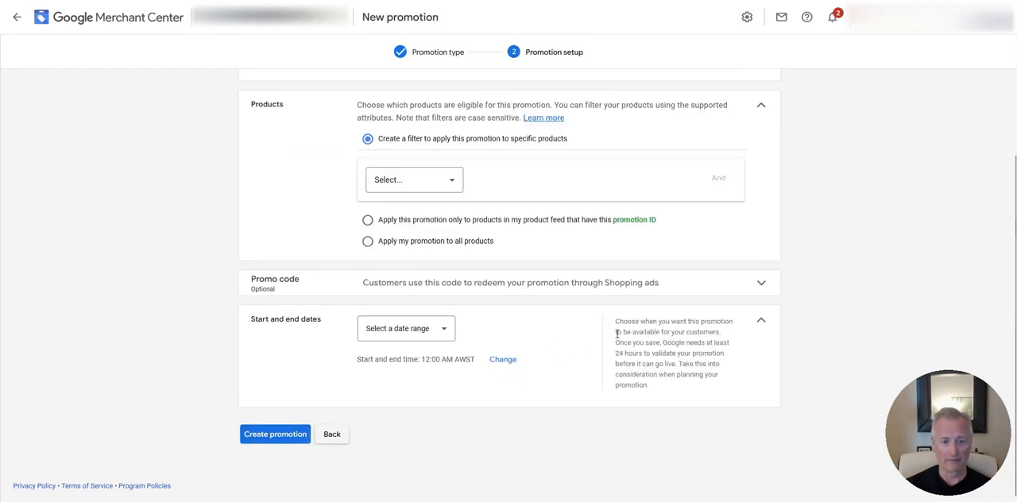
# Title the promotion "Buy $100 Get 25% Off".
pyautogui.scroll(2, 615, 336)
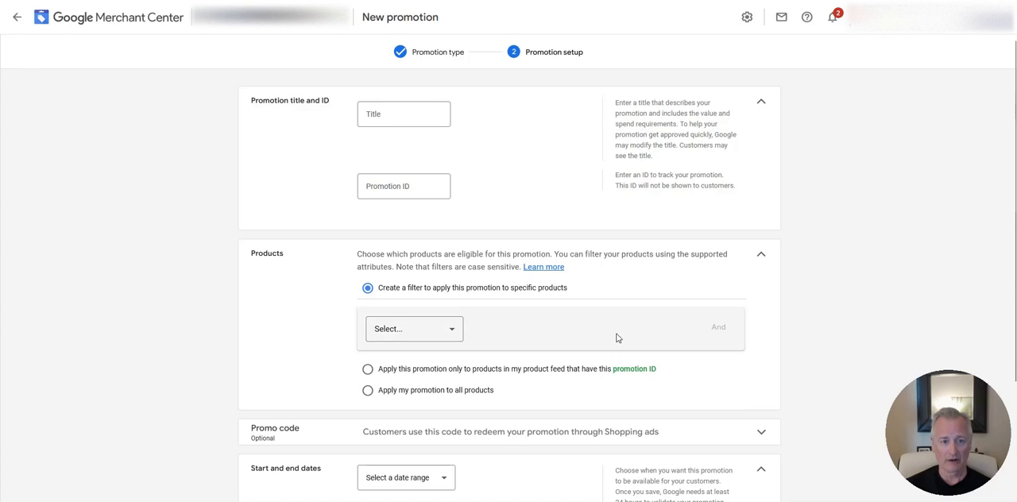
pyautogui.click(387, 115)
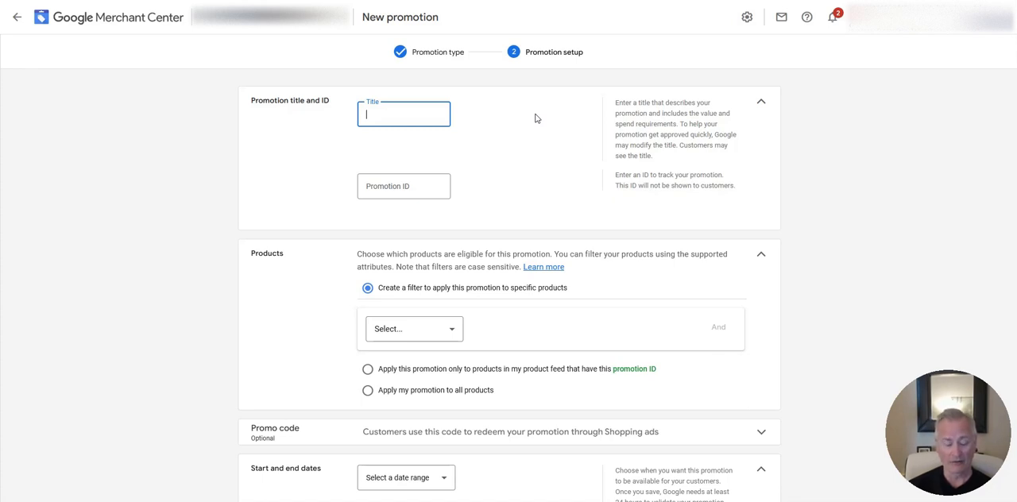
pyautogui.write('Bu')
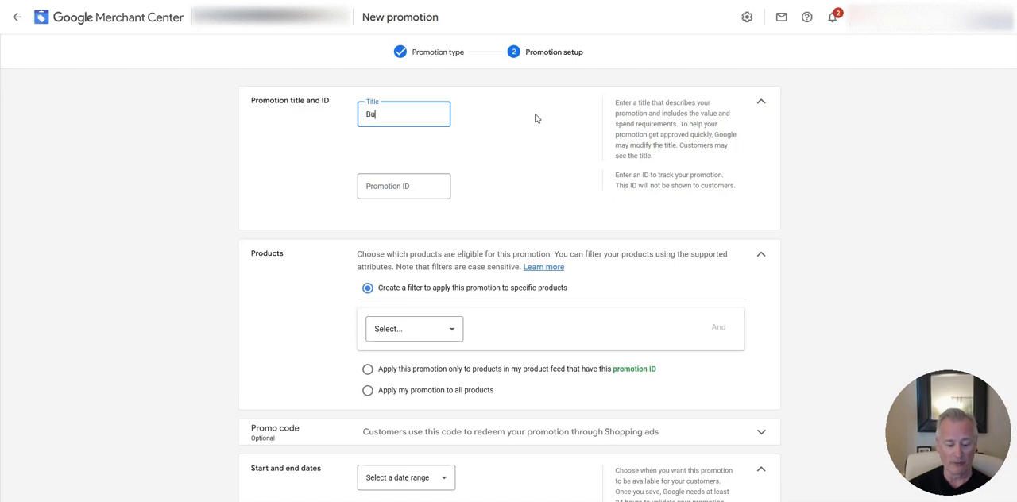
pyautogui.write('y $100 Get 25% Off')
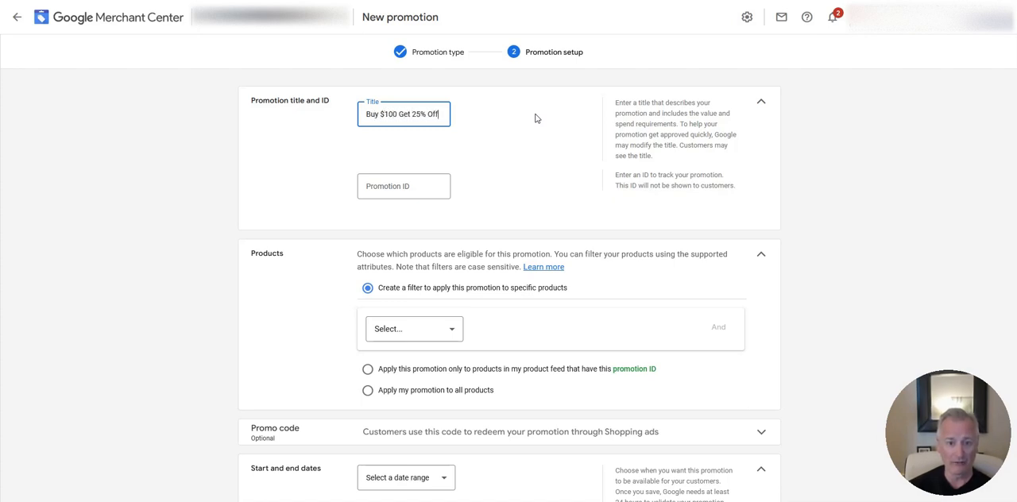
pyautogui.click(494, 145)
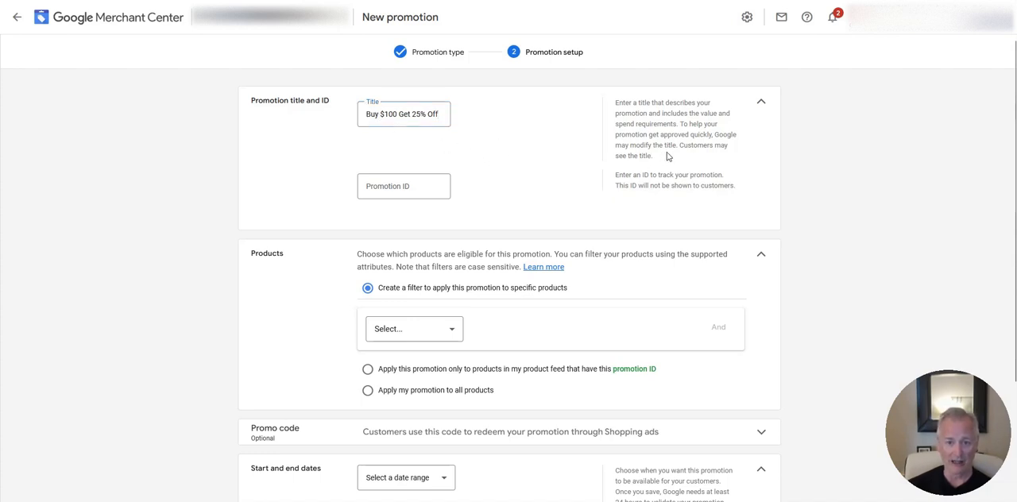
# Enter "get25%off100" as the promotion ID.
pyautogui.click(380, 187)
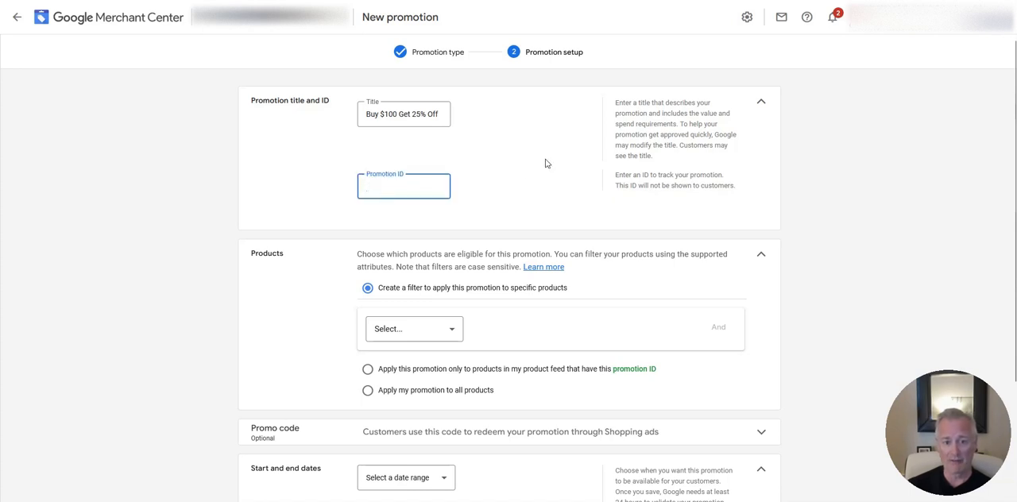
pyautogui.write('get25')
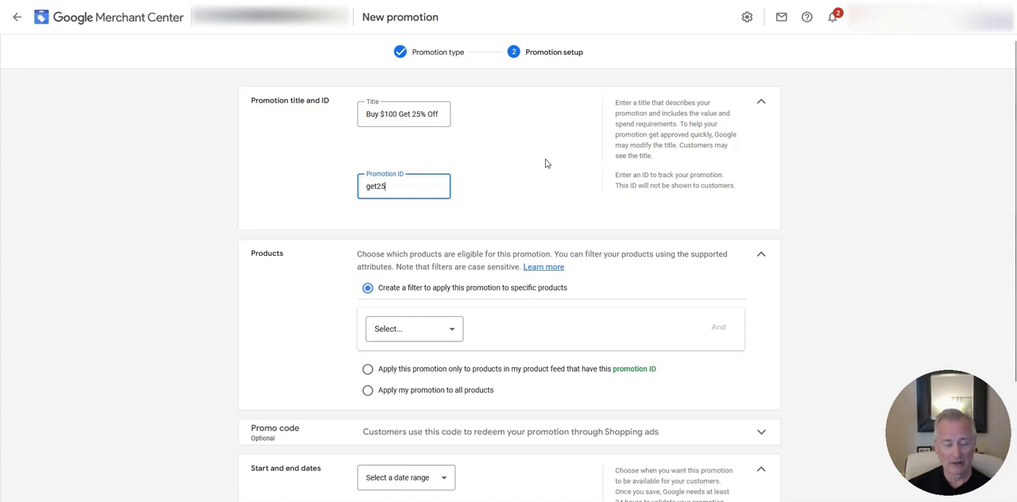
pyautogui.write('%off1')
pyautogui.click(546, 163)
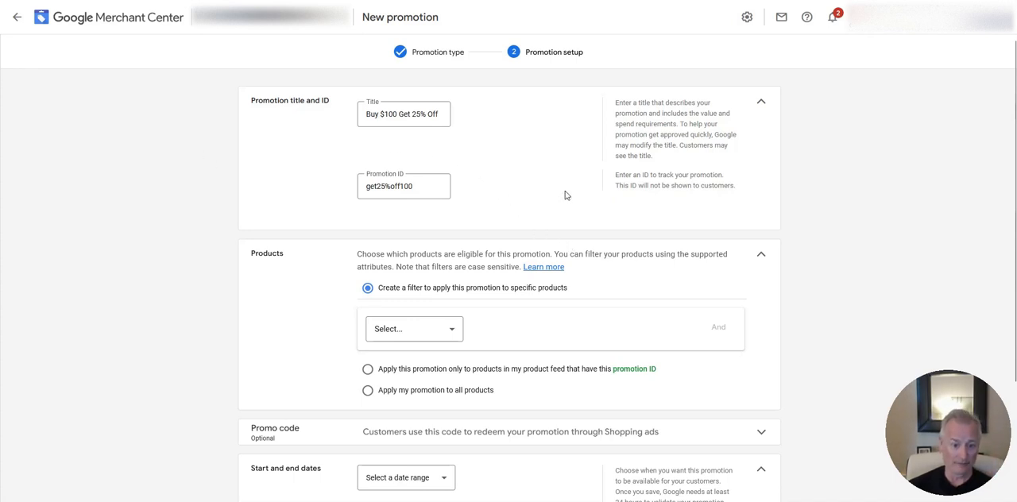
# Apply the promotion to all products and add the optional promo code 25OFF.
pyautogui.scroll(-2, 588, 215)
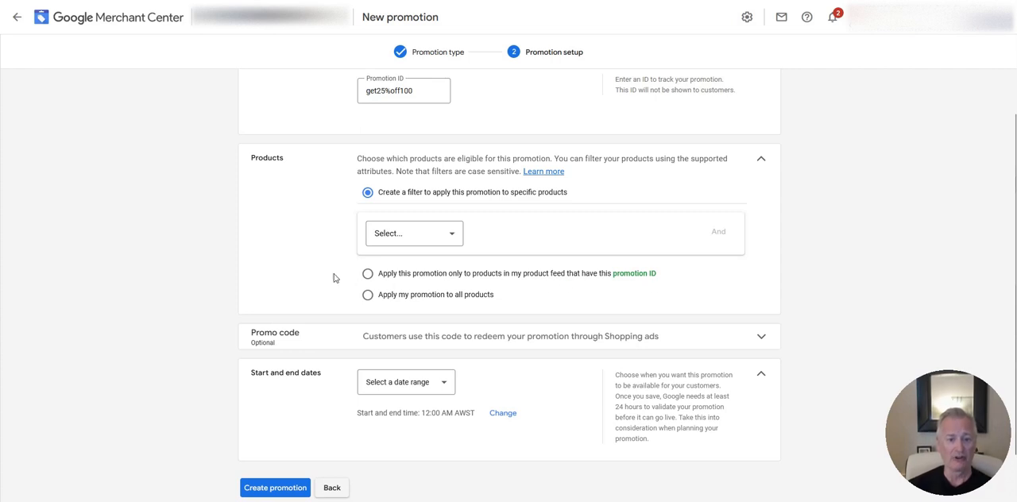
pyautogui.click(367, 295)
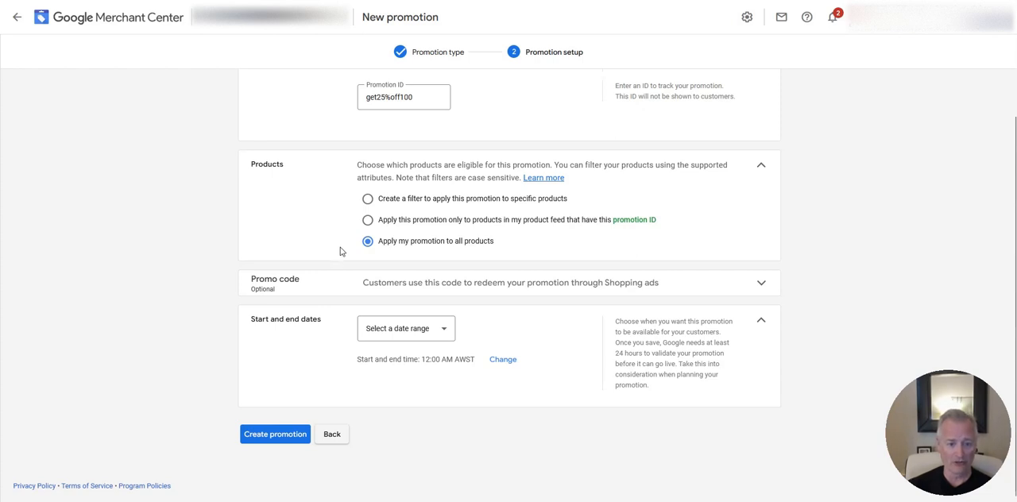
pyautogui.click(760, 286)
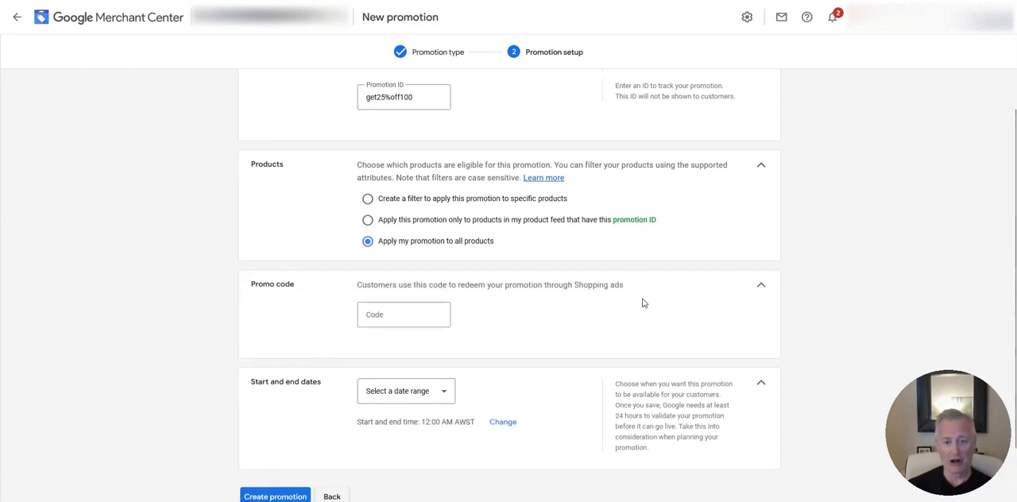
pyautogui.click(404, 314)
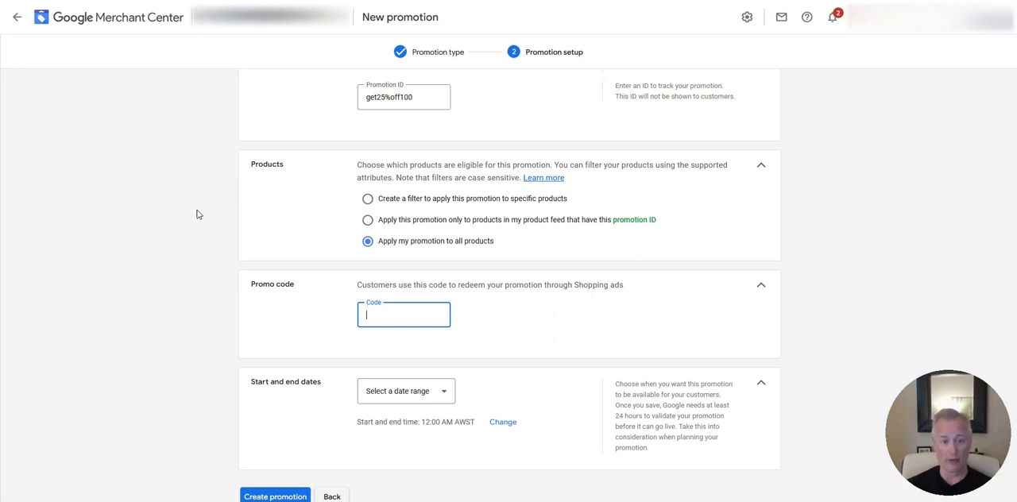
pyautogui.write('25OFF')
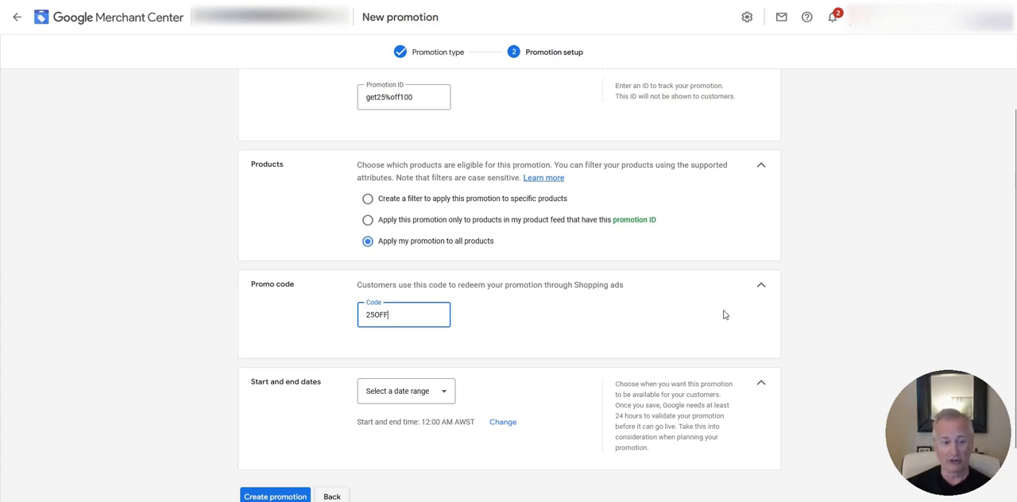
# Set the promotion's date range from Jul 28 to Dec 31, 2023, and review the setup.
pyautogui.scroll(-1, 634, 293)
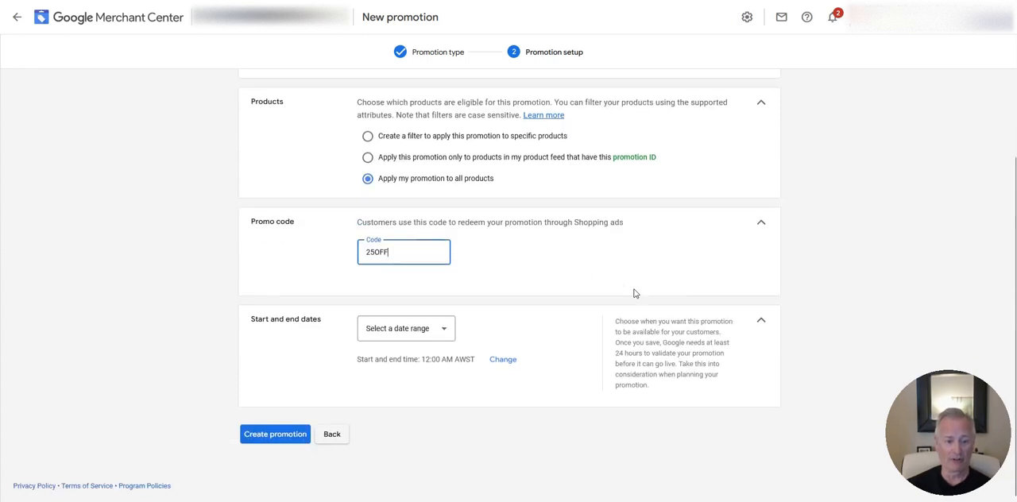
pyautogui.click(446, 331)
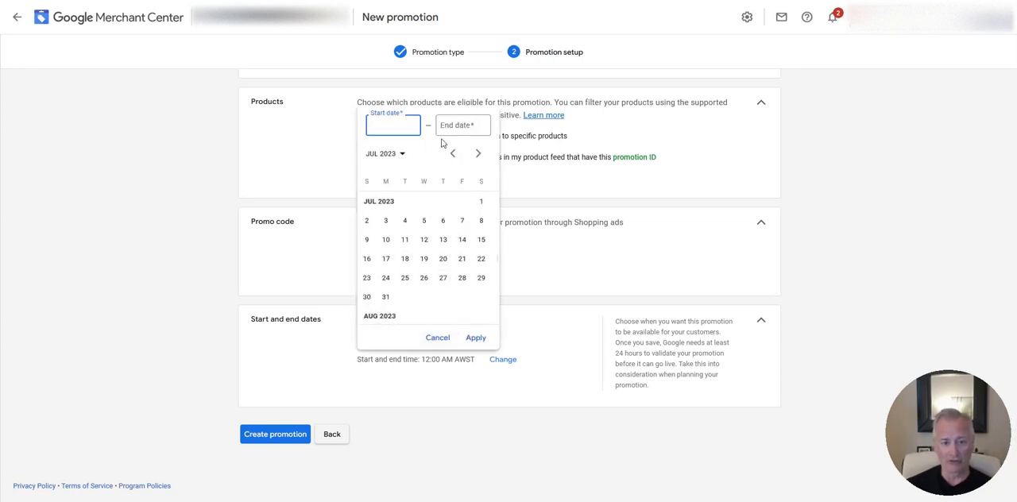
pyautogui.click(462, 280)
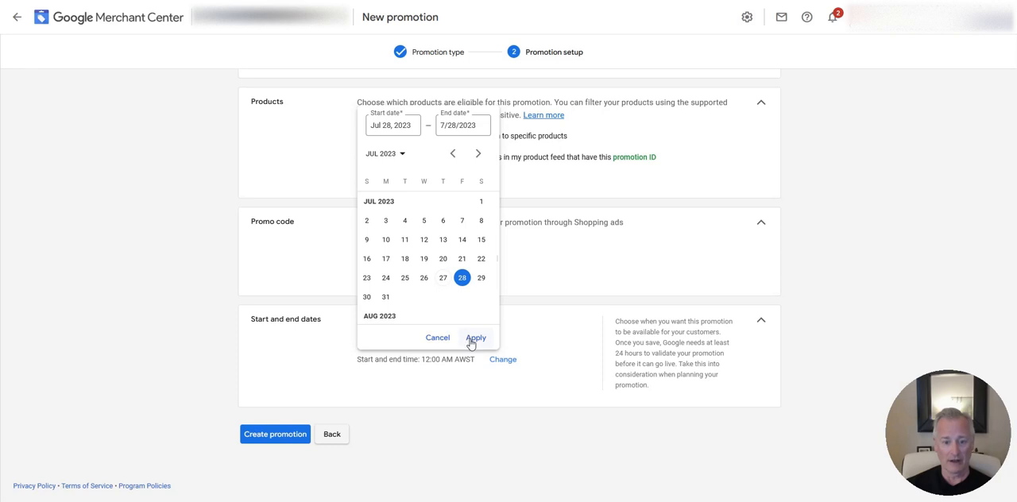
pyautogui.click(474, 134)
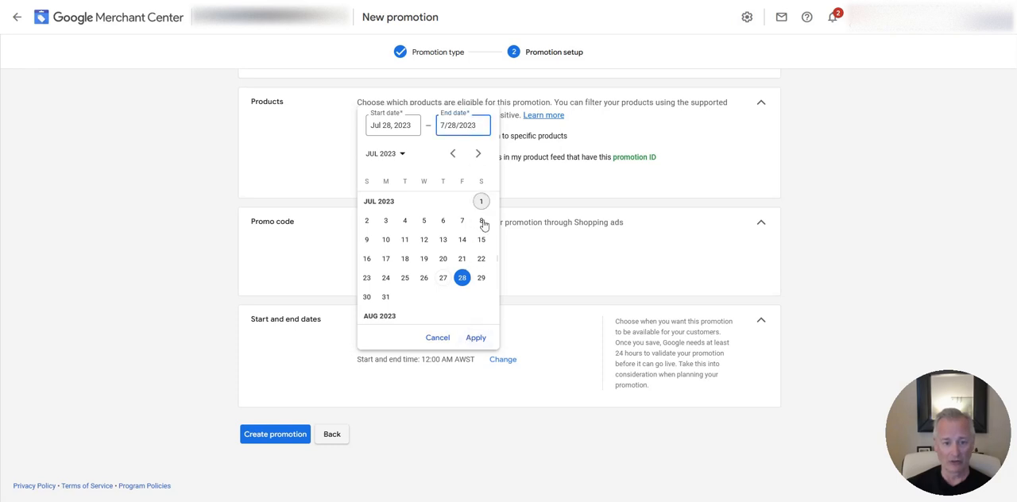
pyautogui.click(478, 154)
pyautogui.click(478, 155)
pyautogui.click(477, 157)
pyautogui.click(478, 156)
pyautogui.click(478, 156)
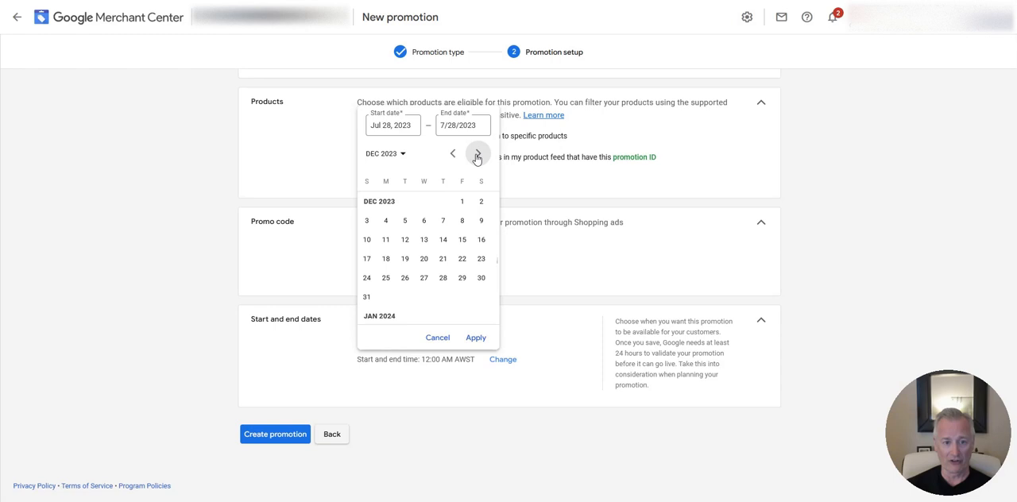
pyautogui.click(366, 298)
pyautogui.click(475, 340)
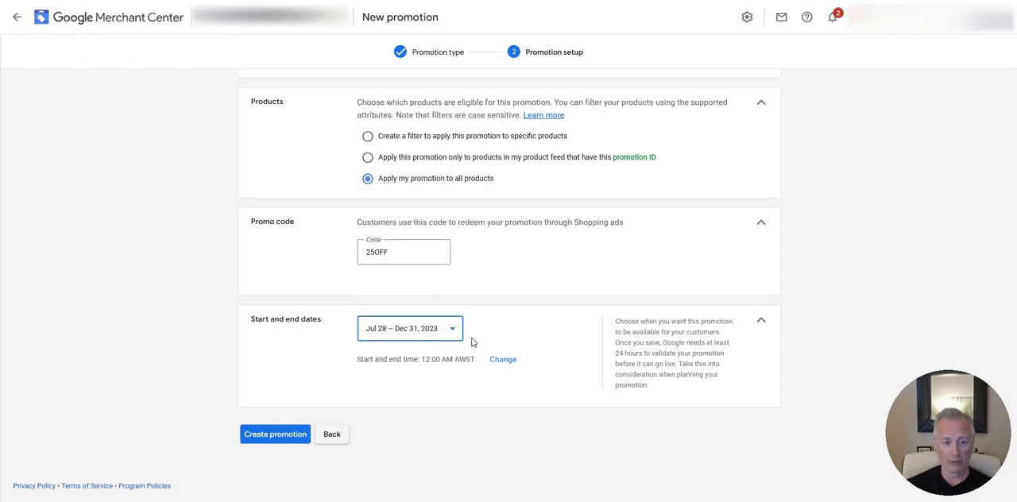
pyautogui.scroll(2, 572, 320)
pyautogui.scroll(-2, 571, 319)
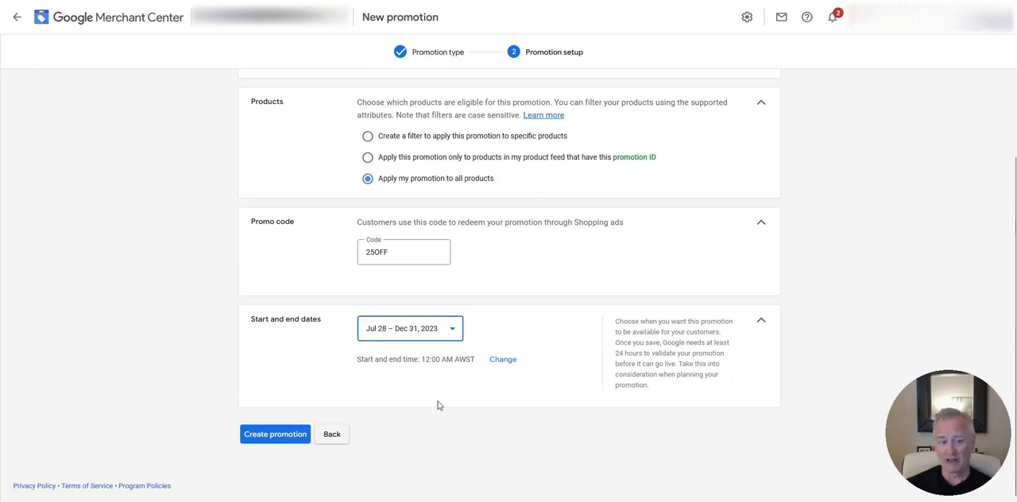